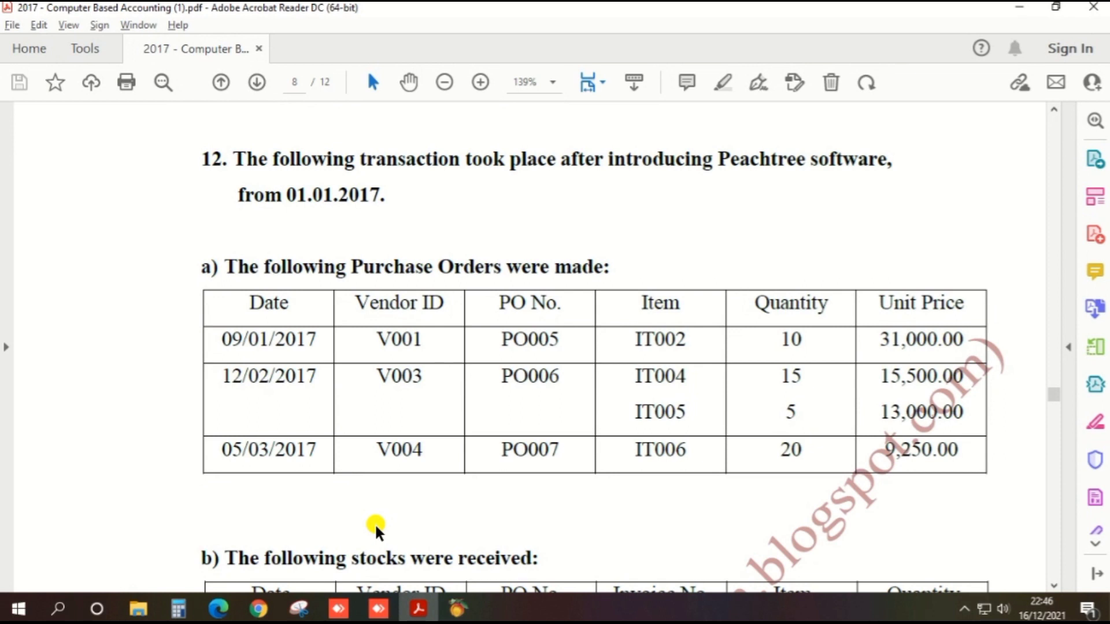
scroll(374, 526, "down", 3)
scroll(376, 527, "down", 1)
scroll(374, 526, "down", 3)
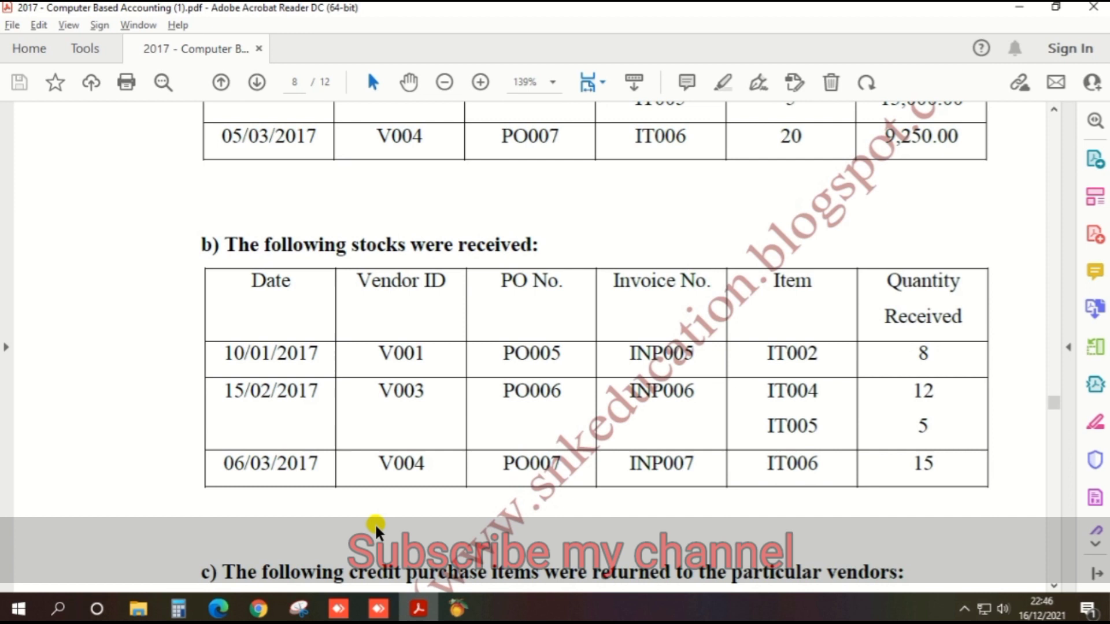
scroll(375, 527, "down", 3)
scroll(376, 531, "down", 2)
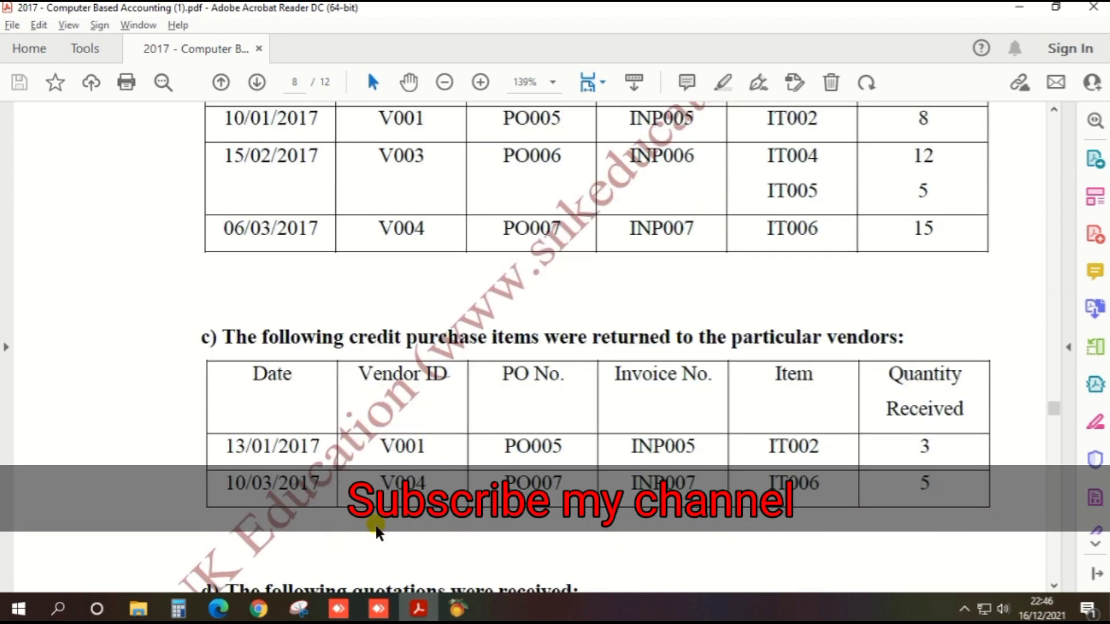
scroll(375, 531, "down", 1)
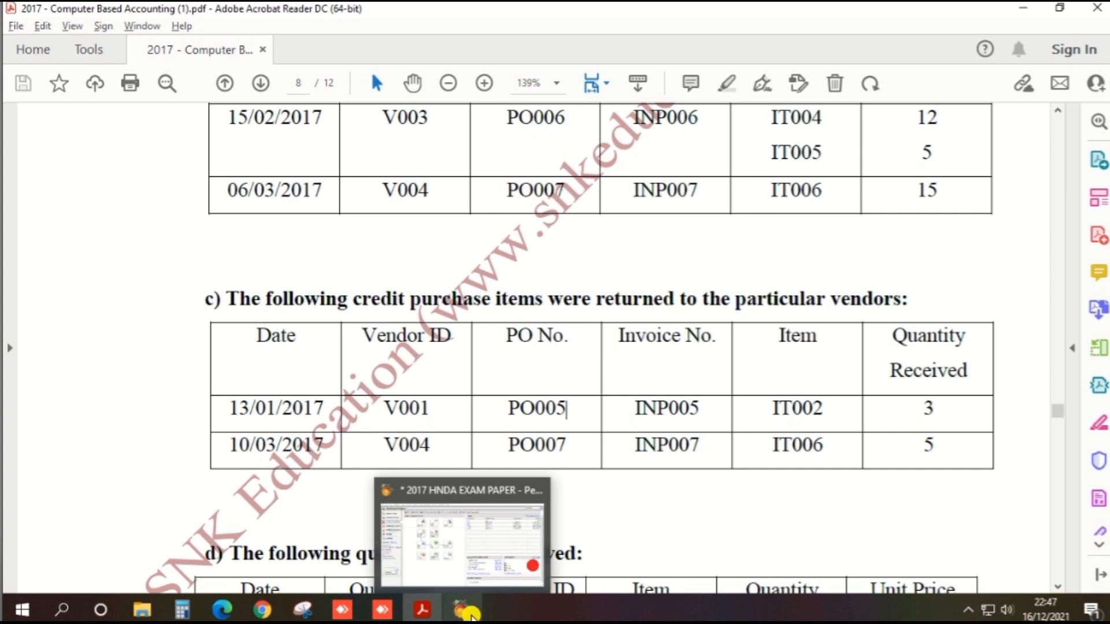
Start a new Vendor Credit Memo from Credits and Returns, then view the returned-items PDF.
left_click(466, 611)
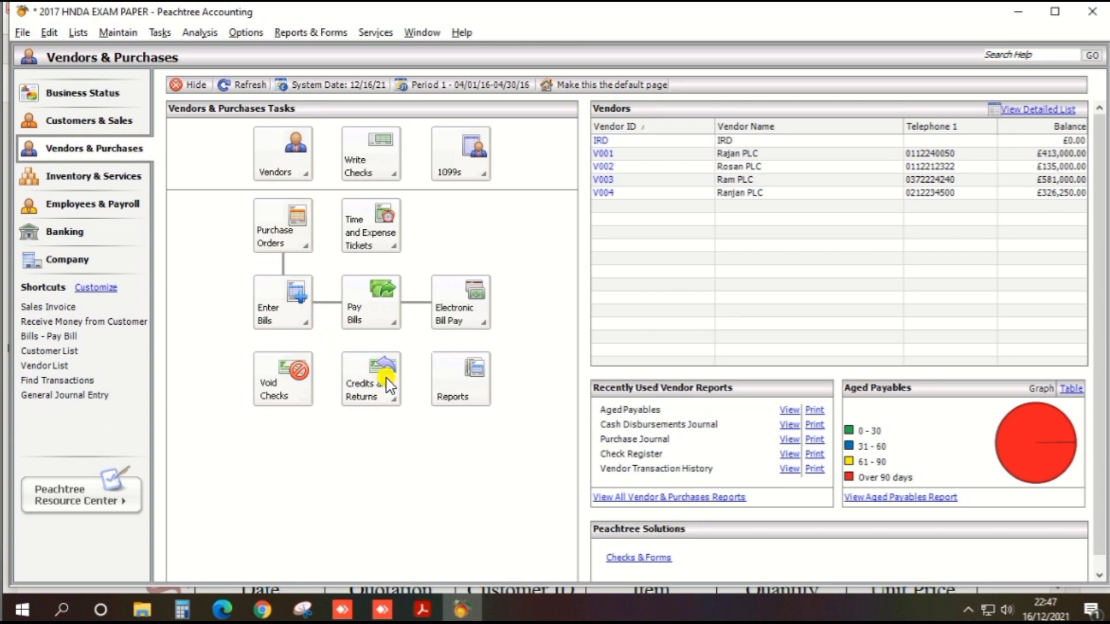
left_click(368, 391)
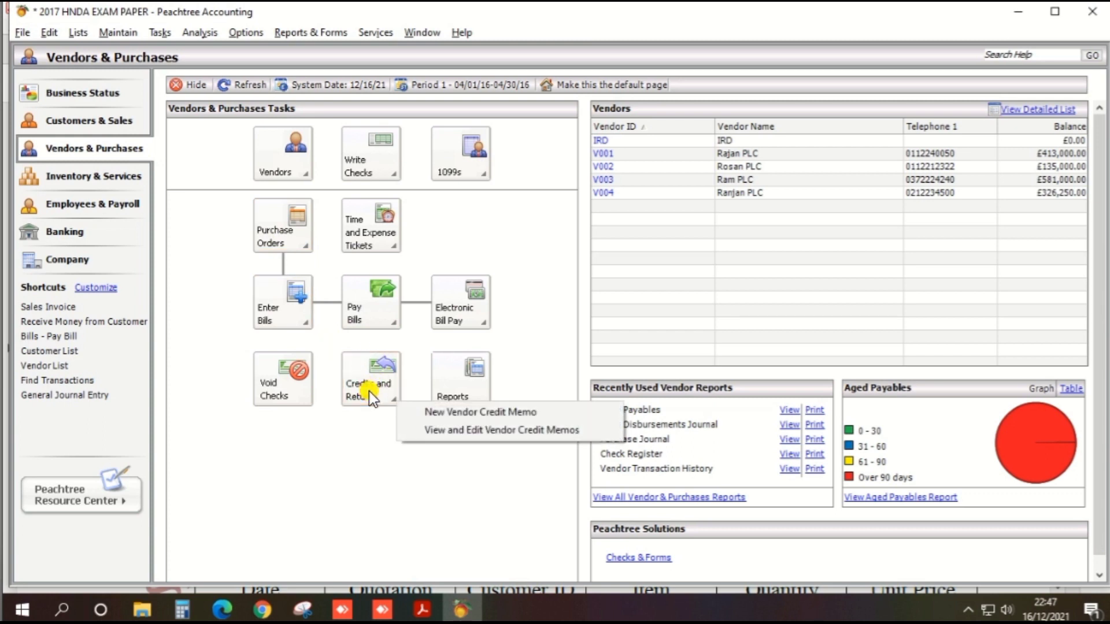
left_click(449, 413)
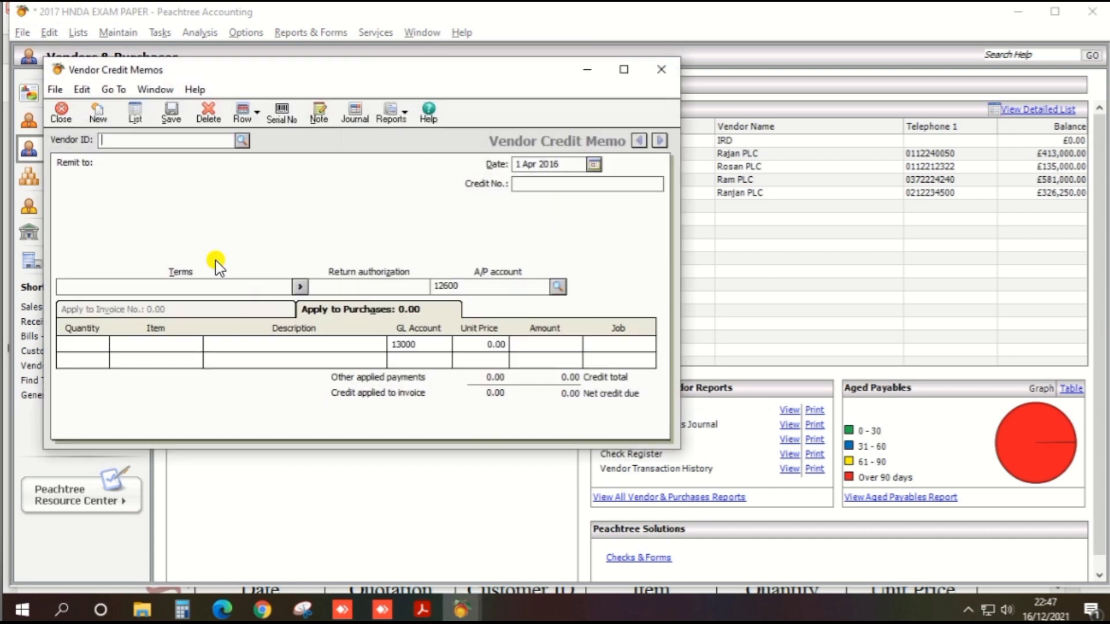
key("Escape")
key("alt+Tab")
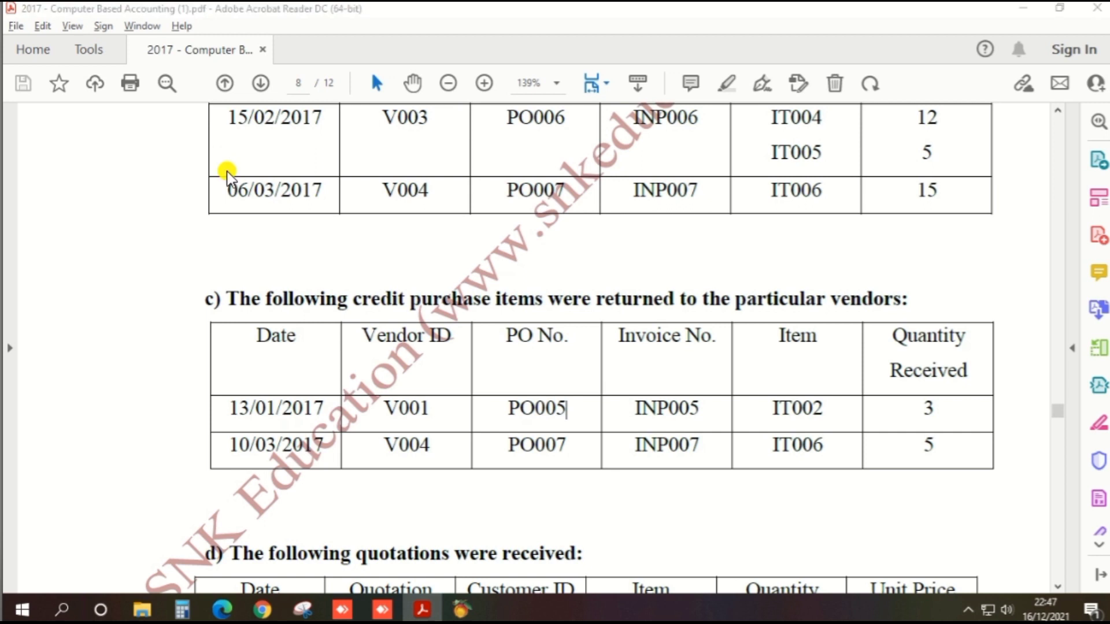
Enter vendor V001 (Rajan PLC) and memo date 13/01/2017, checking the PDF table.
key("alt+Tab")
type("v")
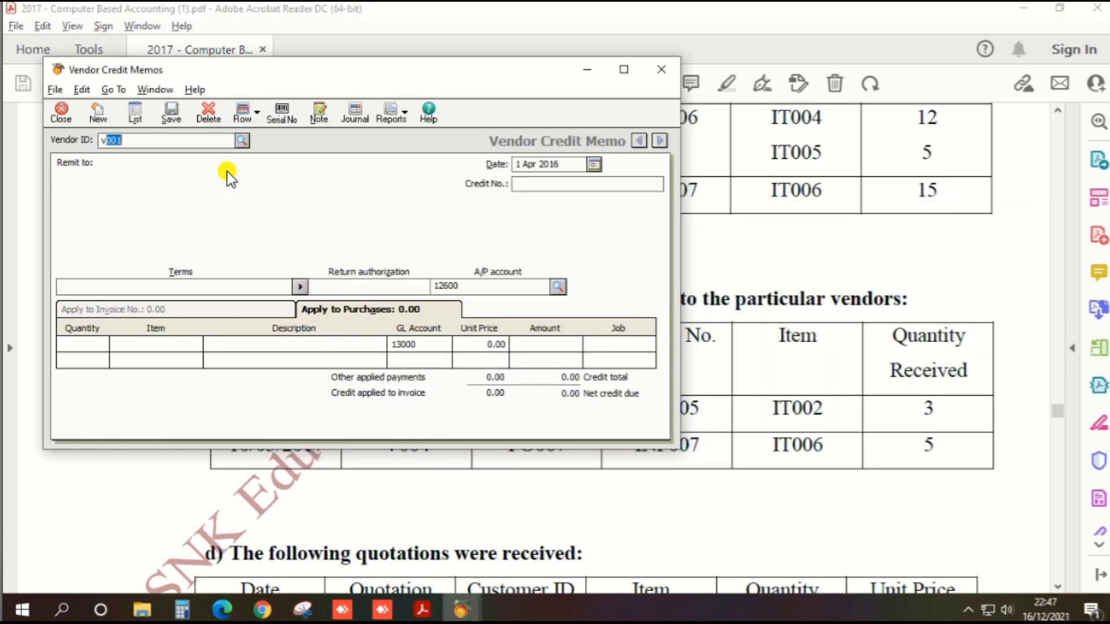
type("001")
key("Tab")
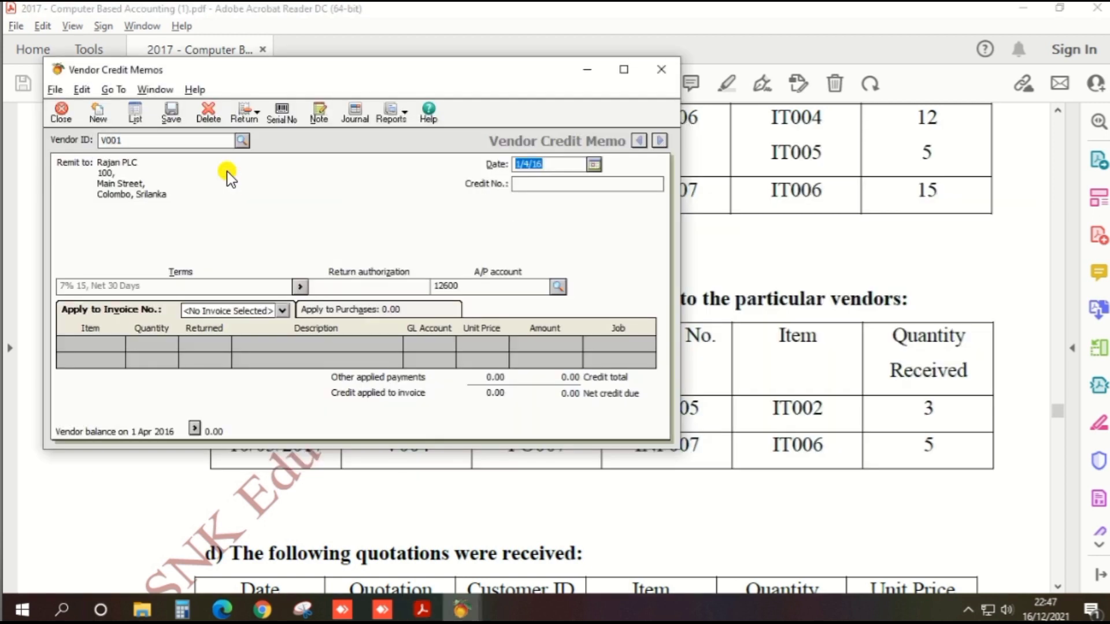
key("alt+Tab")
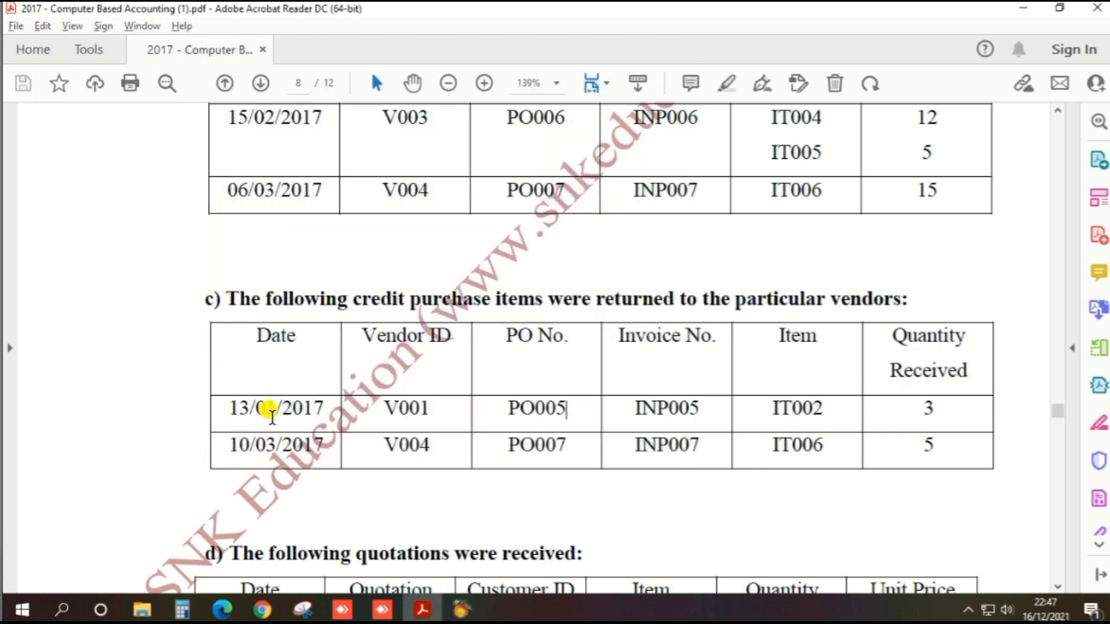
key("alt+Tab")
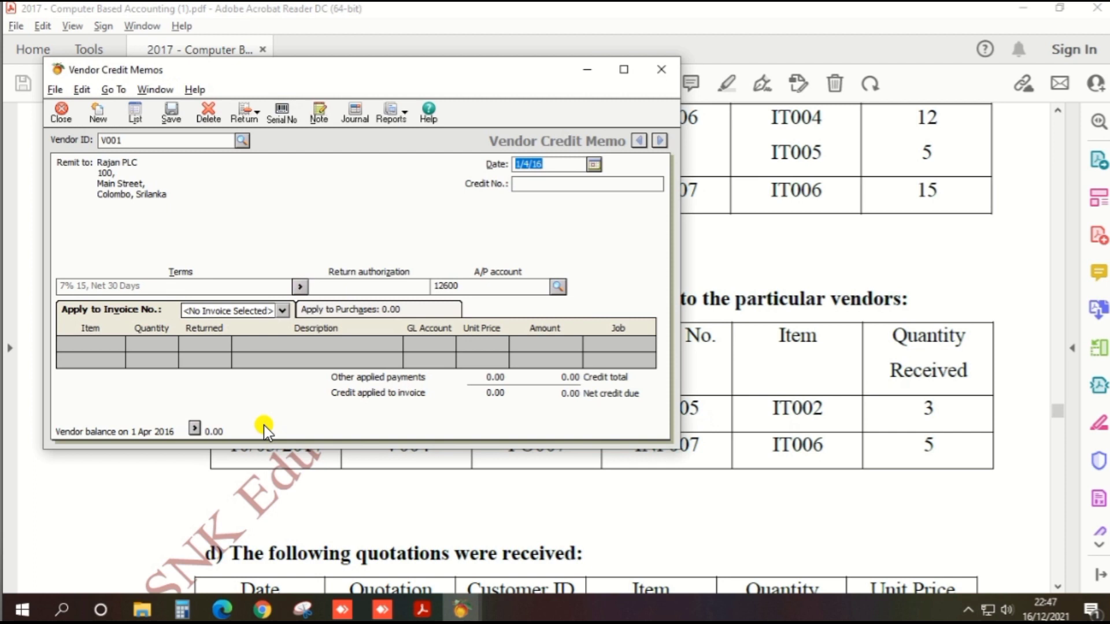
type("13/01/2017")
key("Tab")
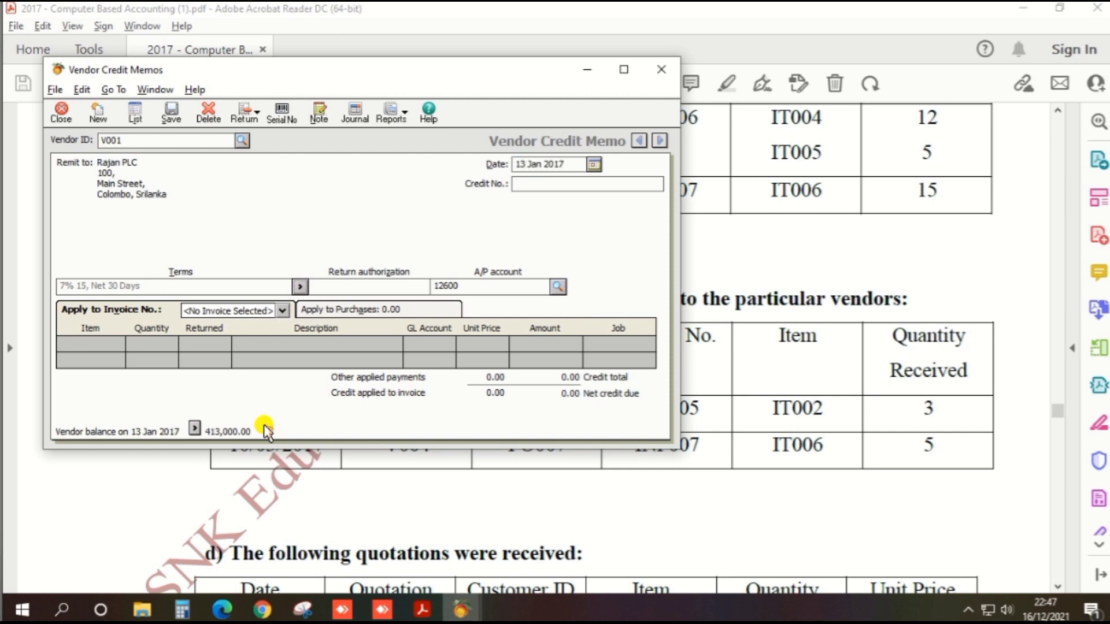
key("alt+Tab")
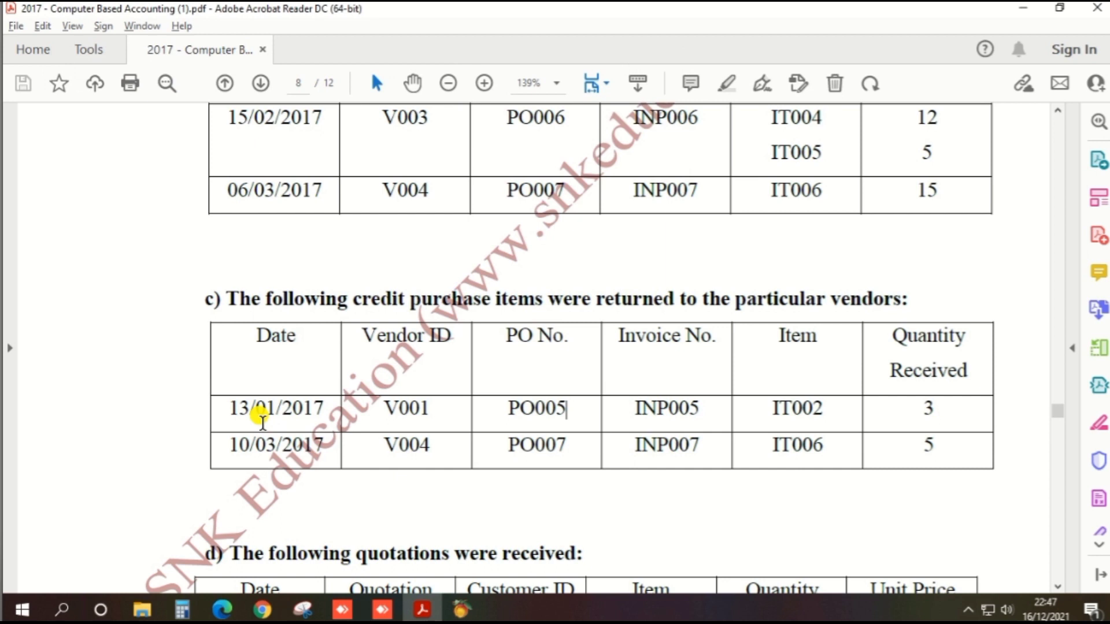
key("alt+Tab")
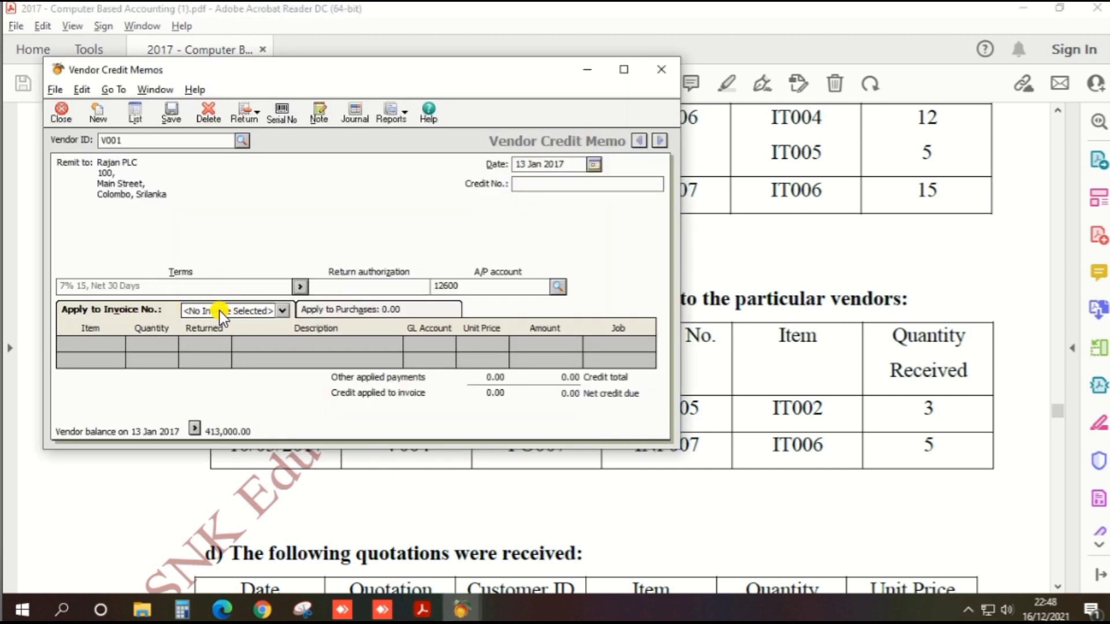
Apply the V001 credit memo to invoice INP005.
left_click(282, 311)
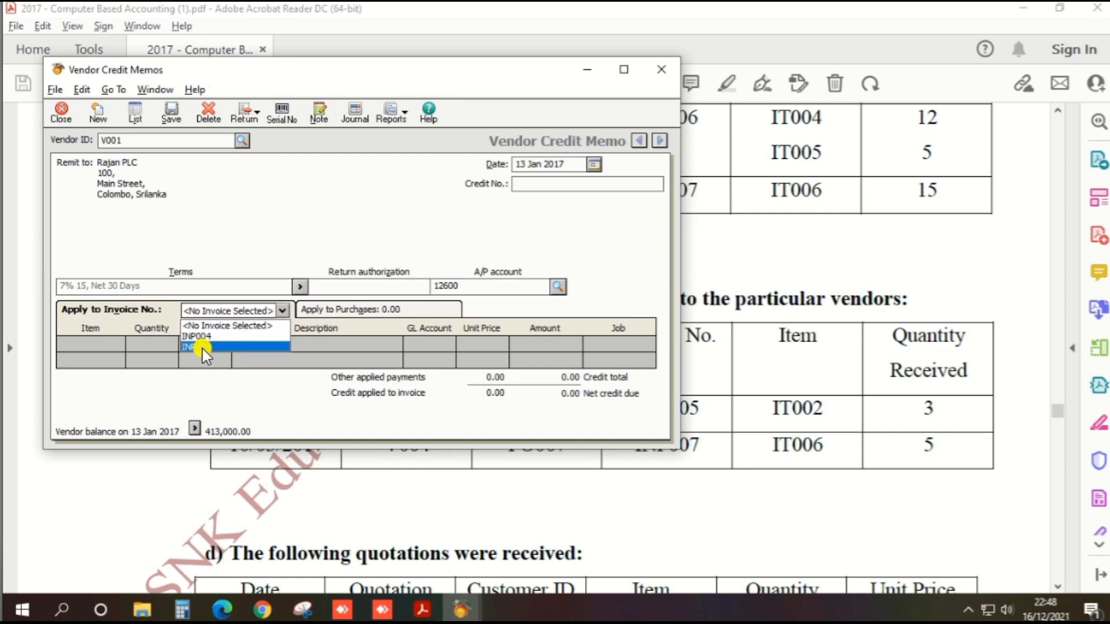
key("alt+Tab")
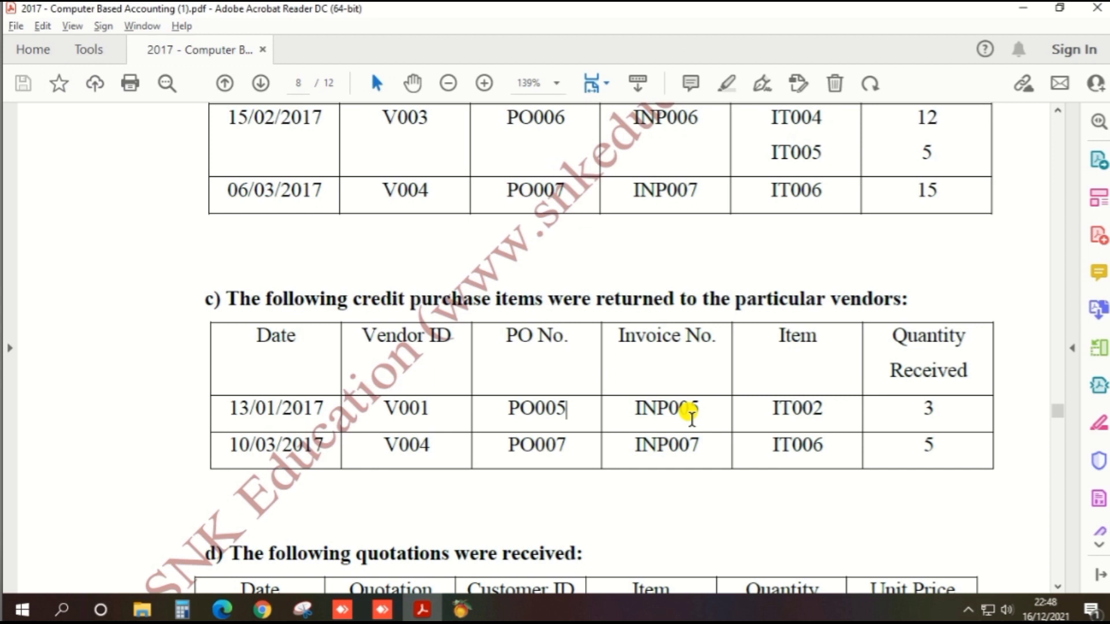
key("alt+Tab")
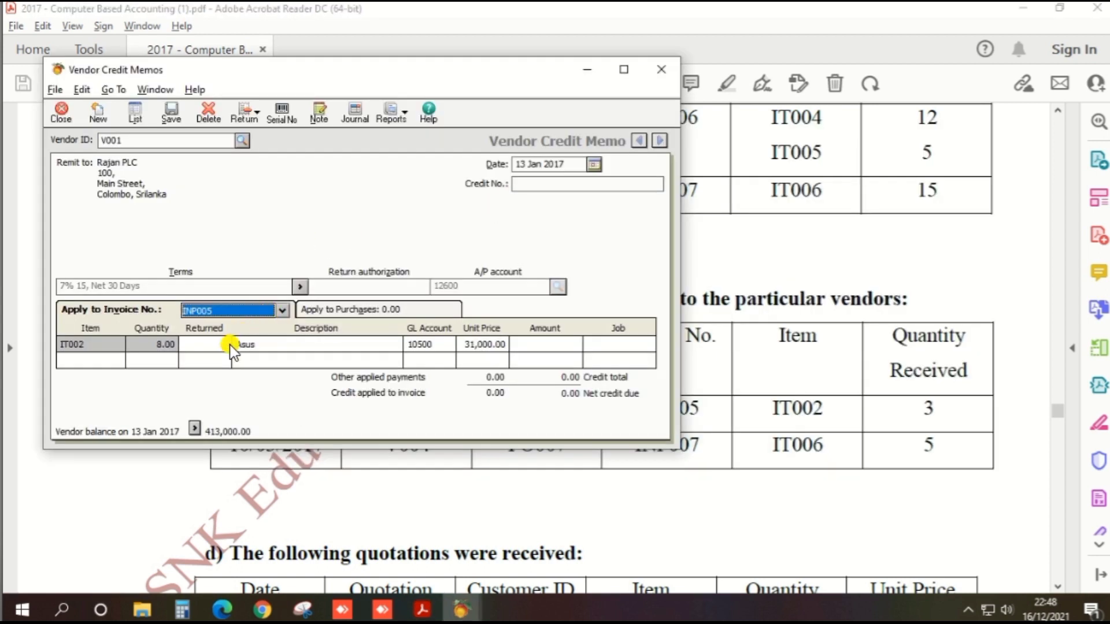
Enter 3 returned units of IT002 and credit number PO005.
left_click(210, 345)
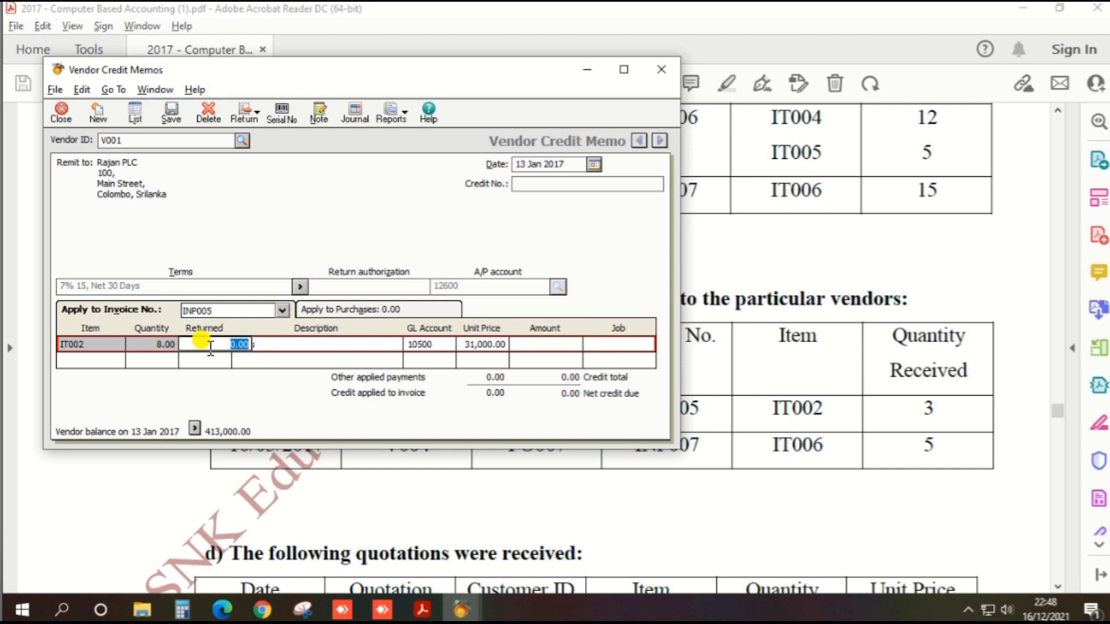
key("alt+Tab")
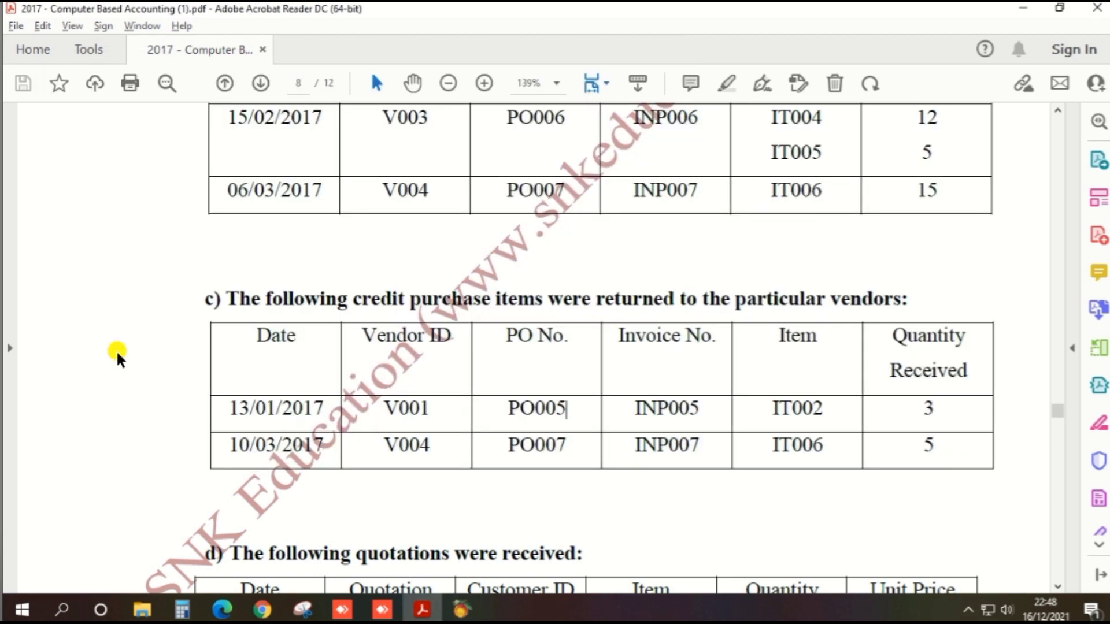
key("alt+Tab")
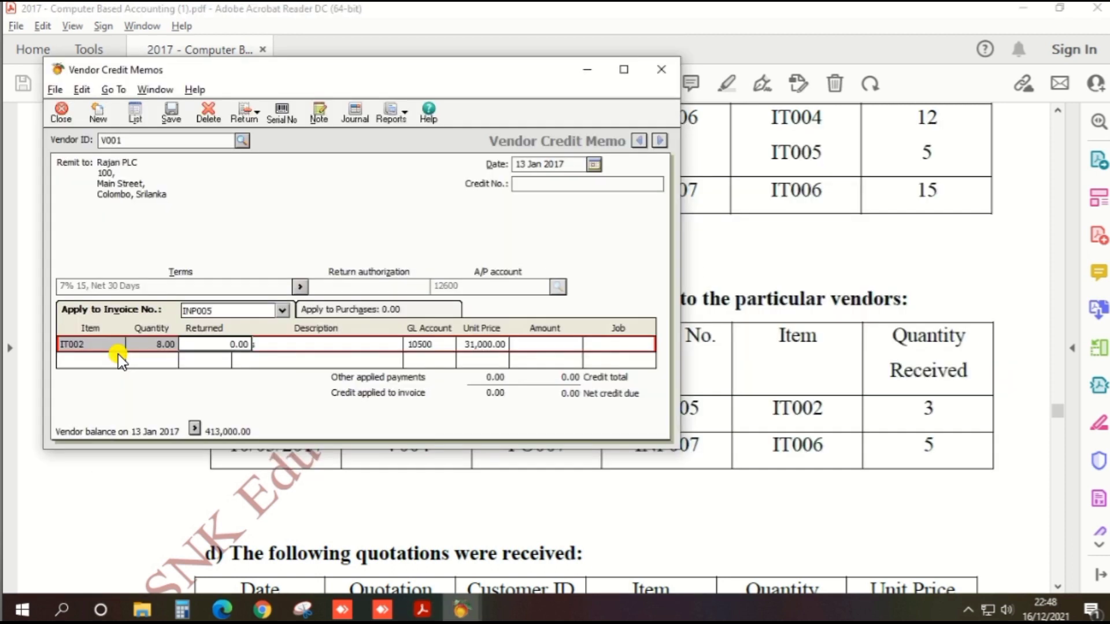
left_click(221, 345)
type("3")
key("Tab")
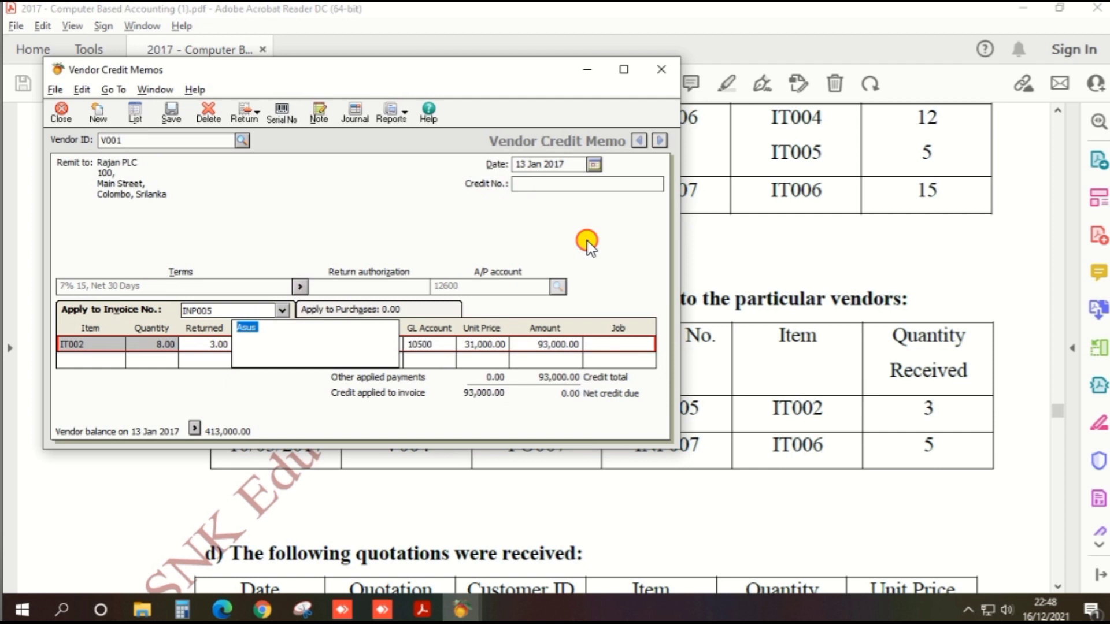
key("alt+Tab")
key("alt+Tab")
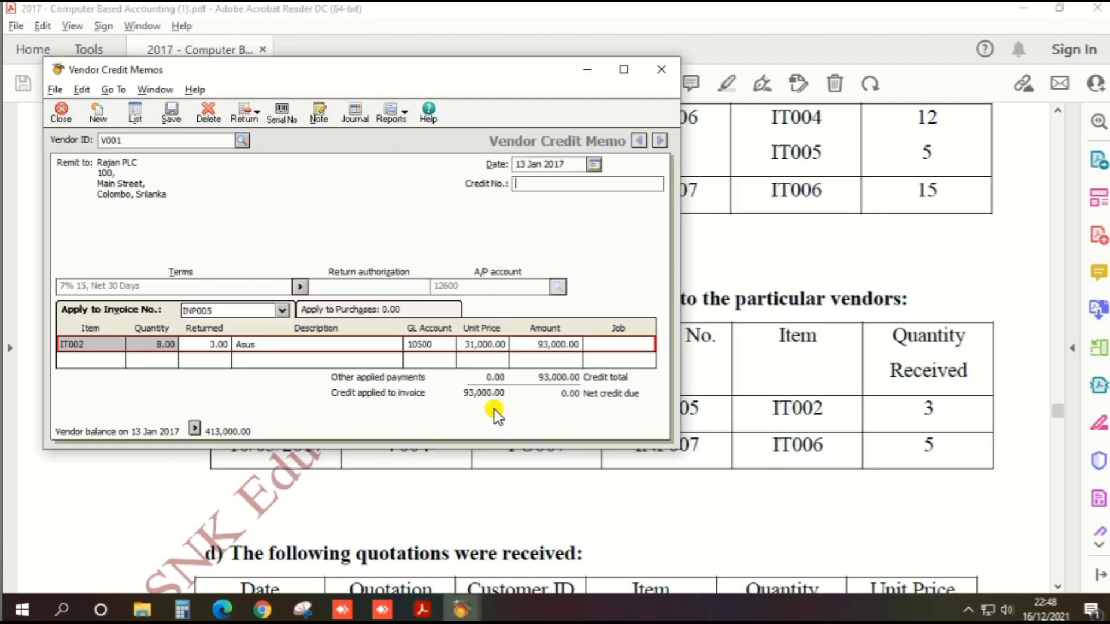
type("P")
type("O00")
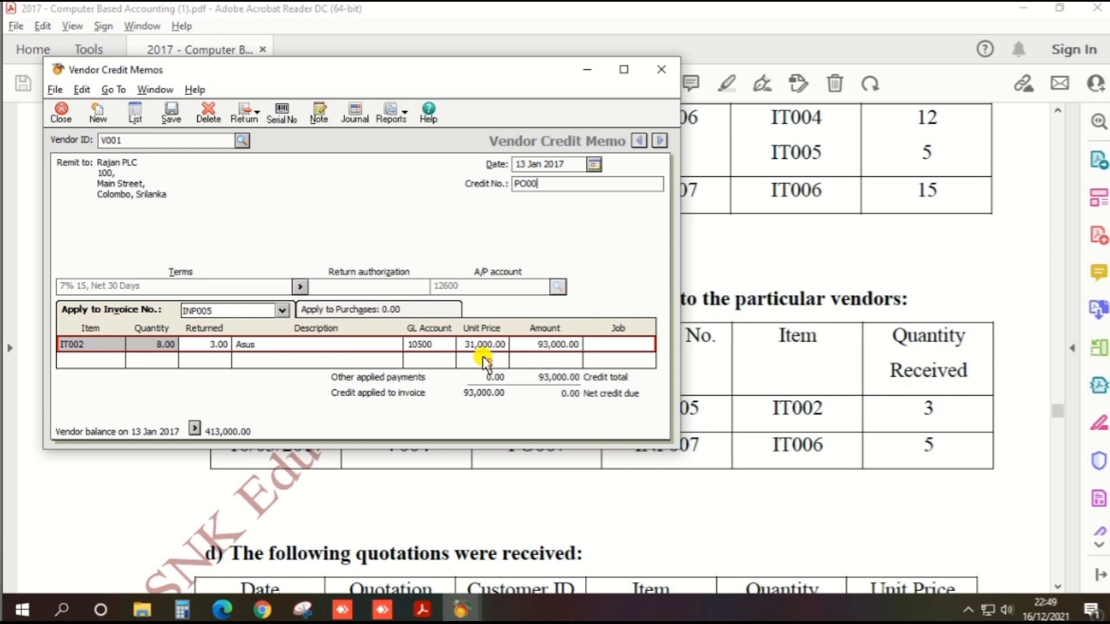
type("5")
Save the V001 credit memo and enter vendor V004 on the new memo.
left_click(173, 123)
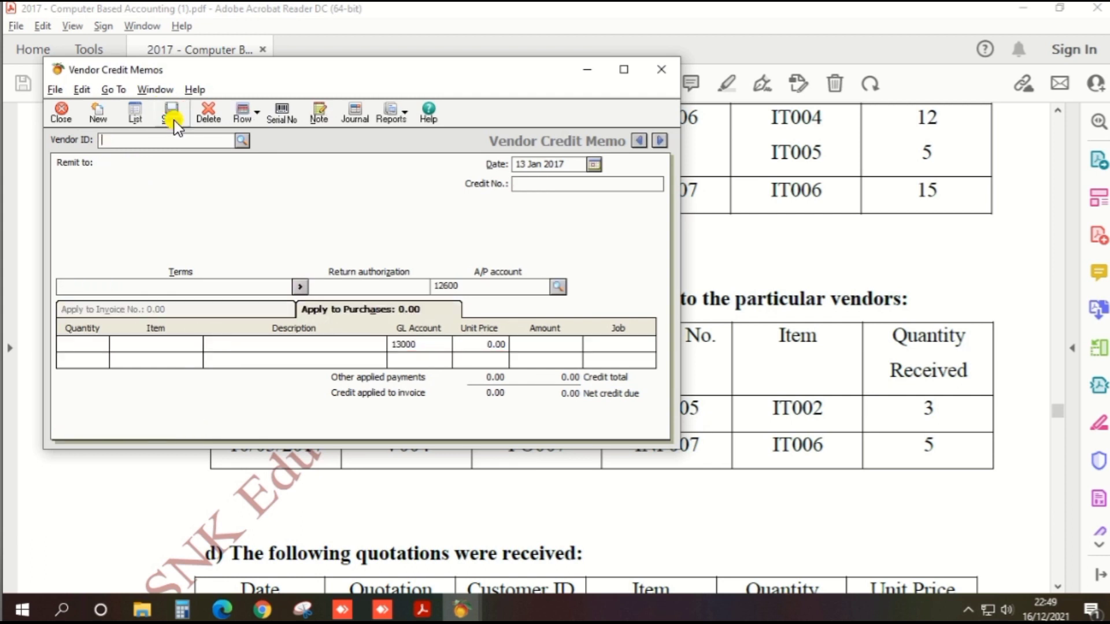
key("alt+Tab")
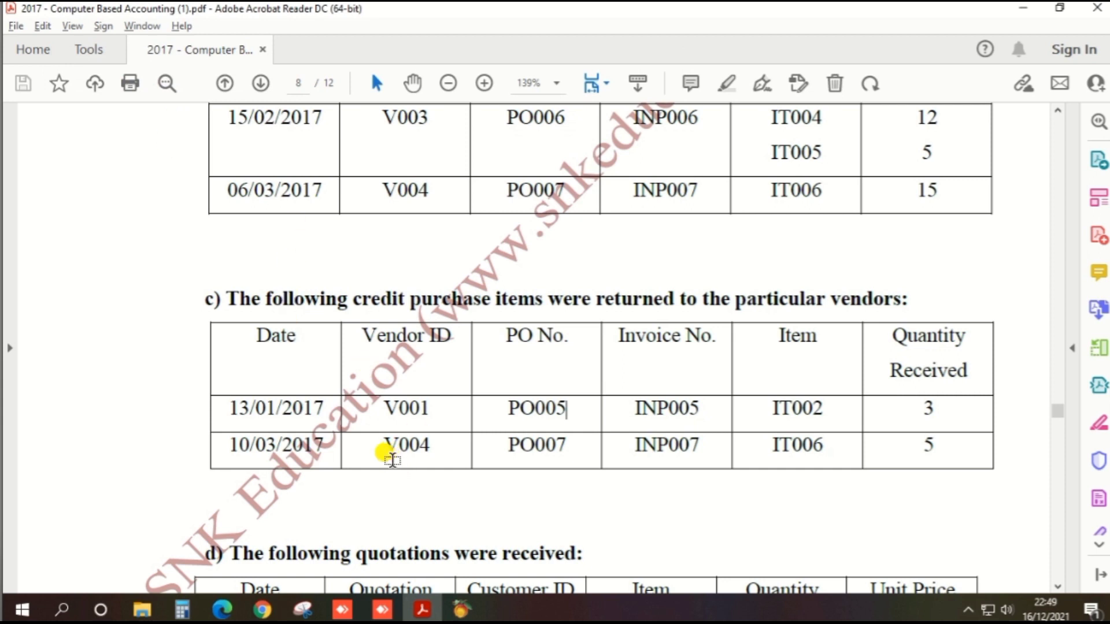
key("alt+Tab")
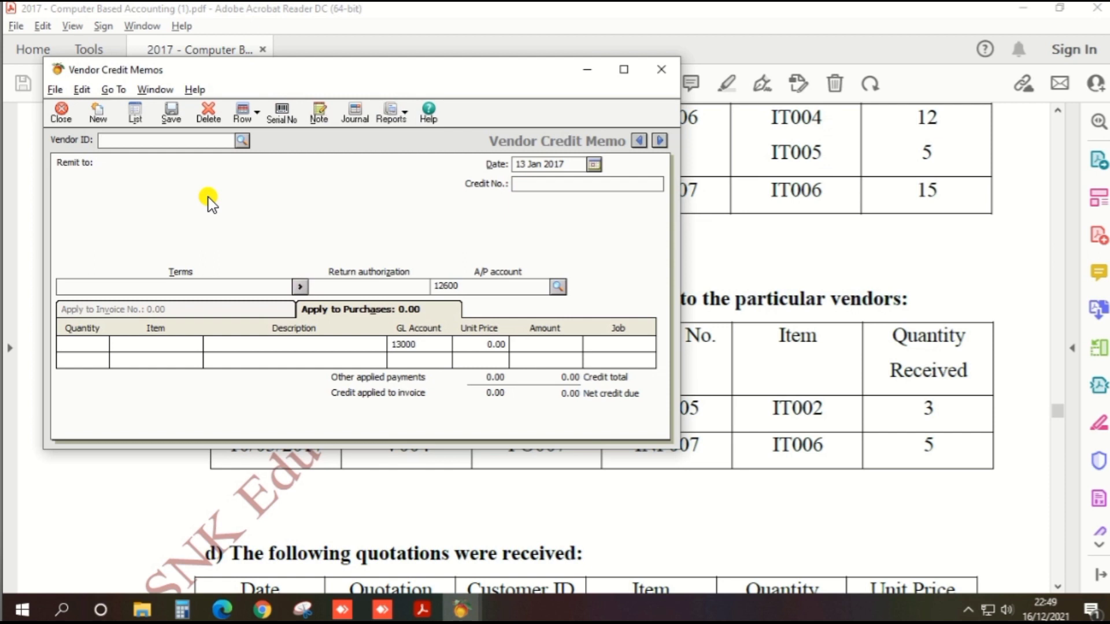
type("V004")
key("Tab")
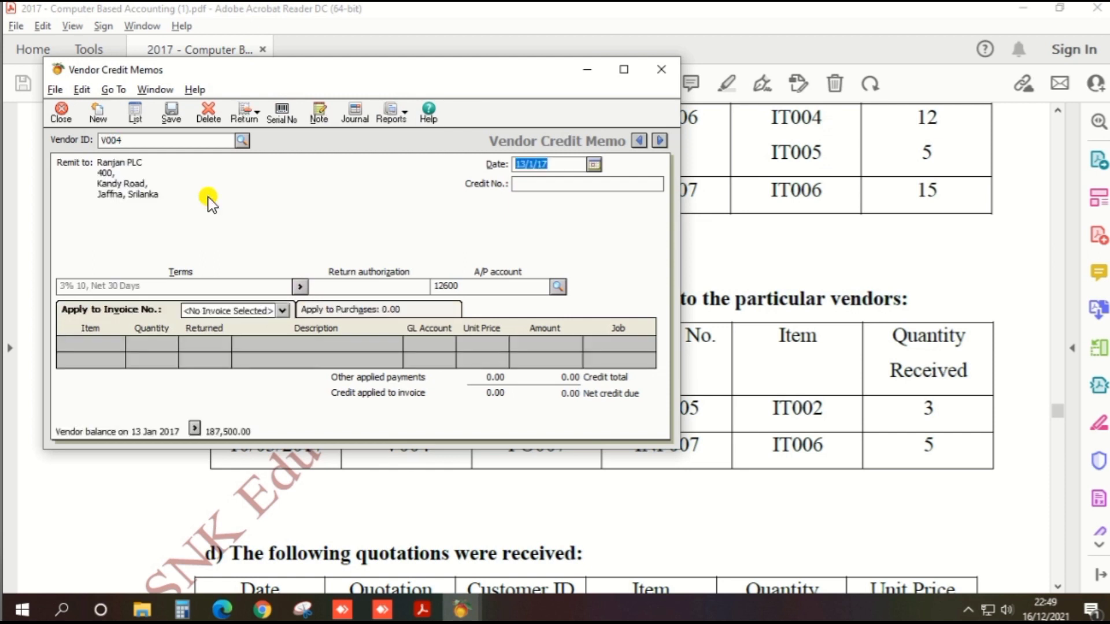
Set the memo date to 10 Mar 2017 and credit number PO007.
key("alt+Tab")
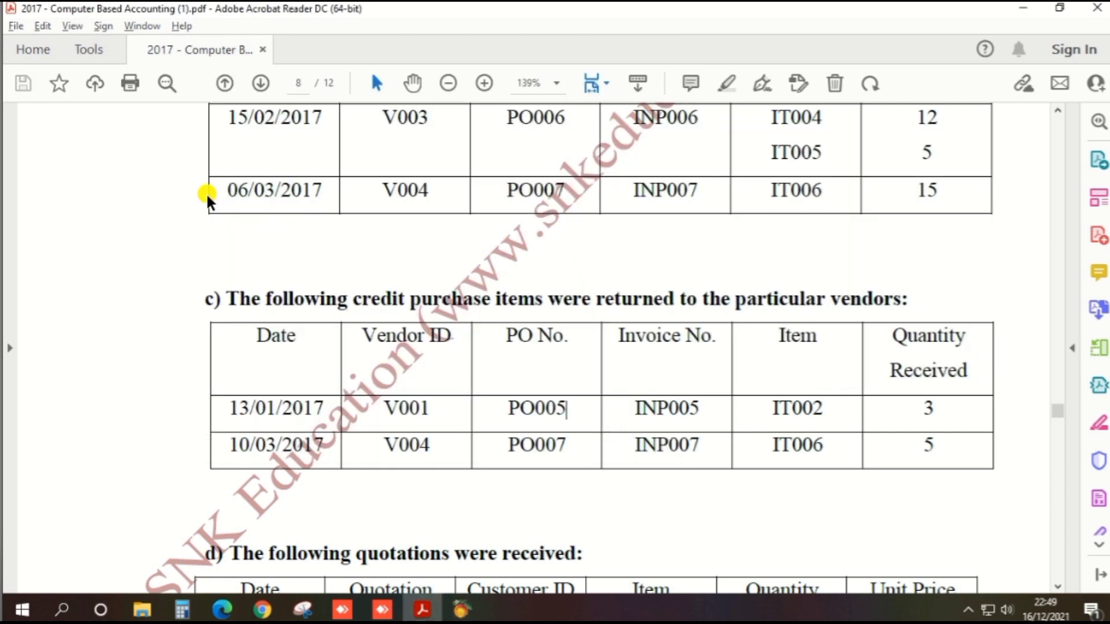
key("alt+Tab")
type("10")
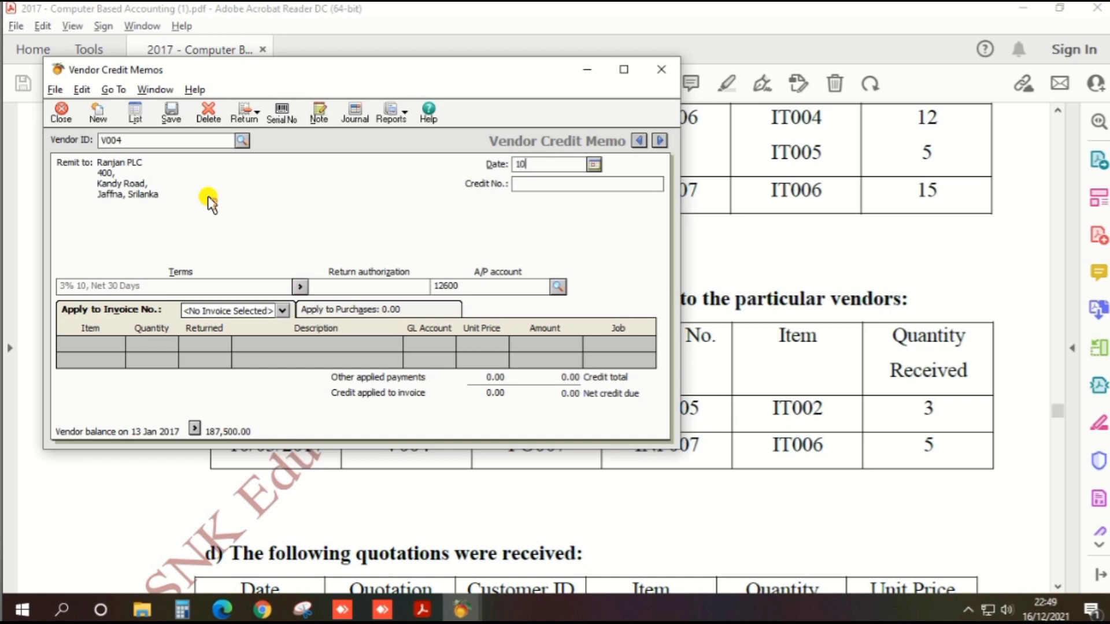
type("0320")
key("Tab")
key("alt+Tab")
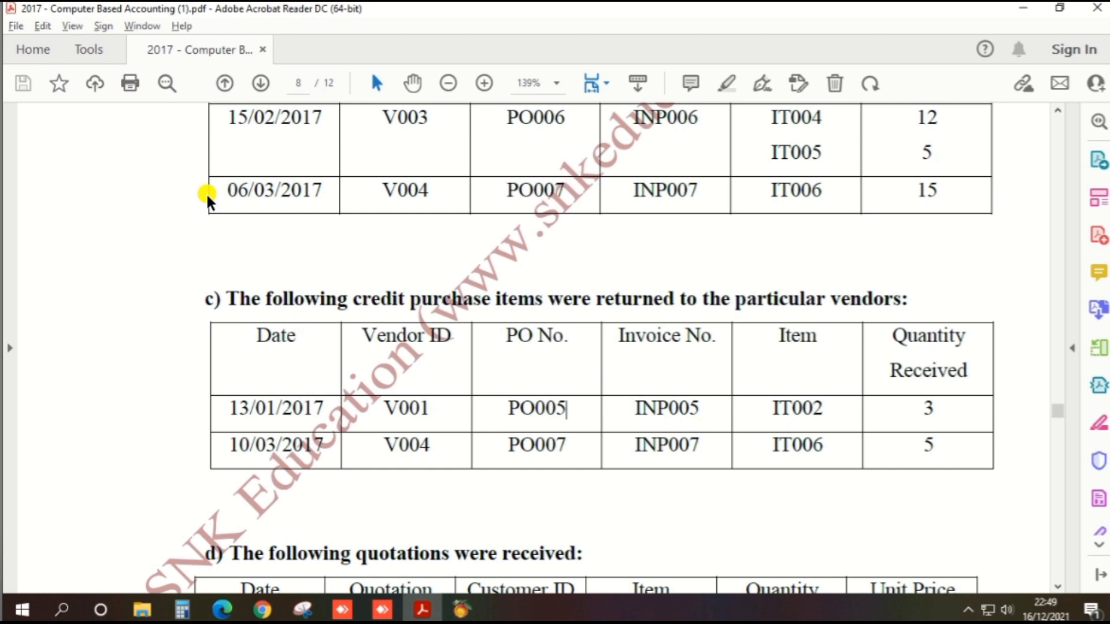
key("alt+Tab")
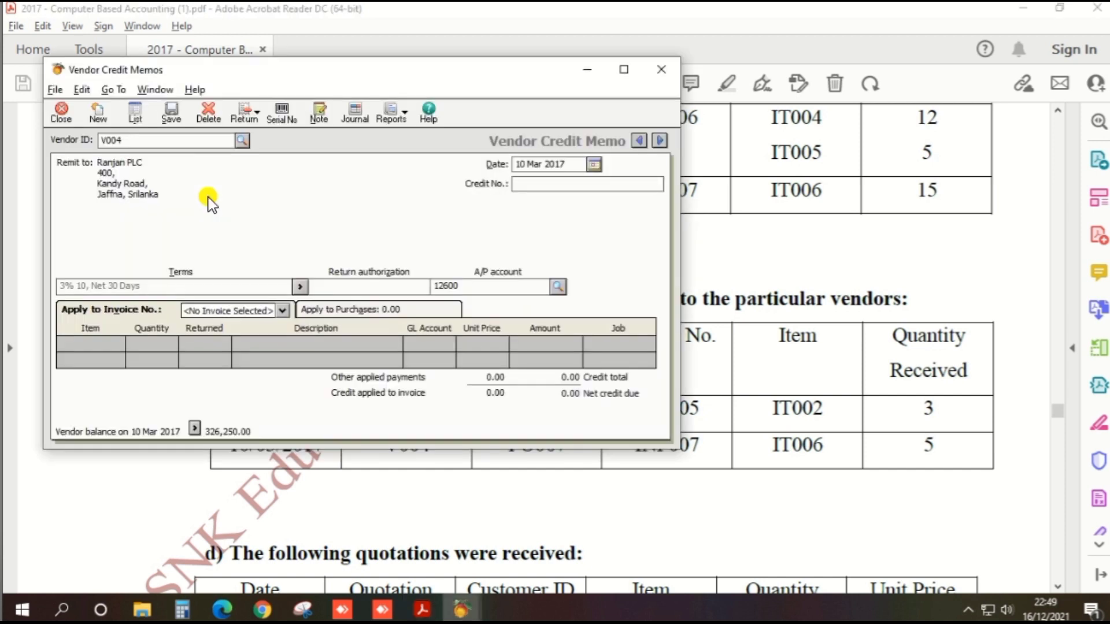
type("PO007")
key("alt+Tab")
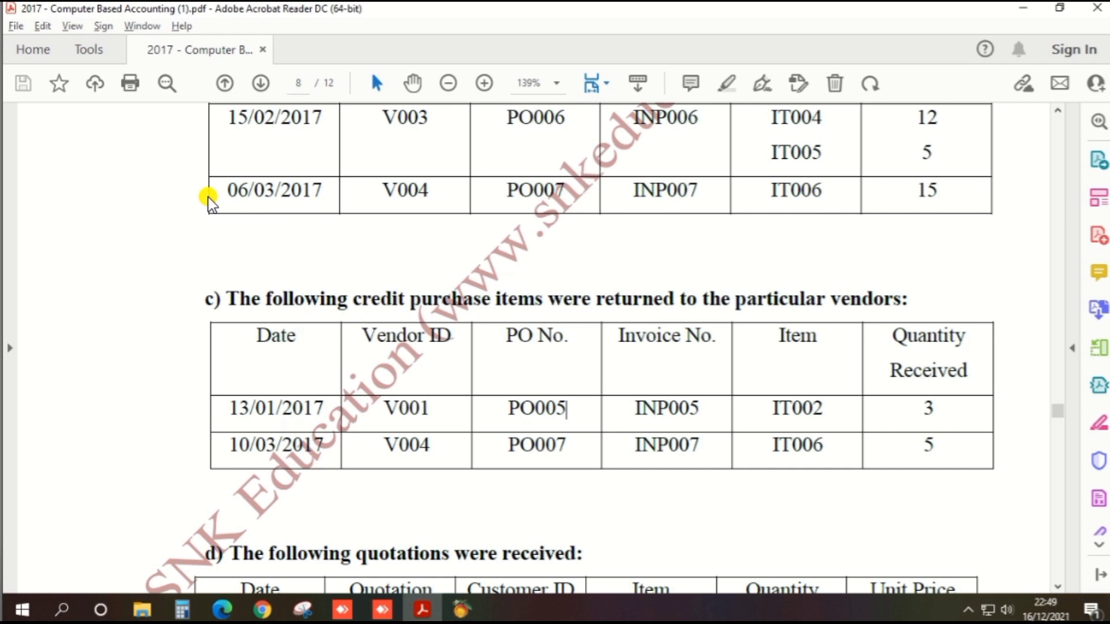
key("alt+Tab")
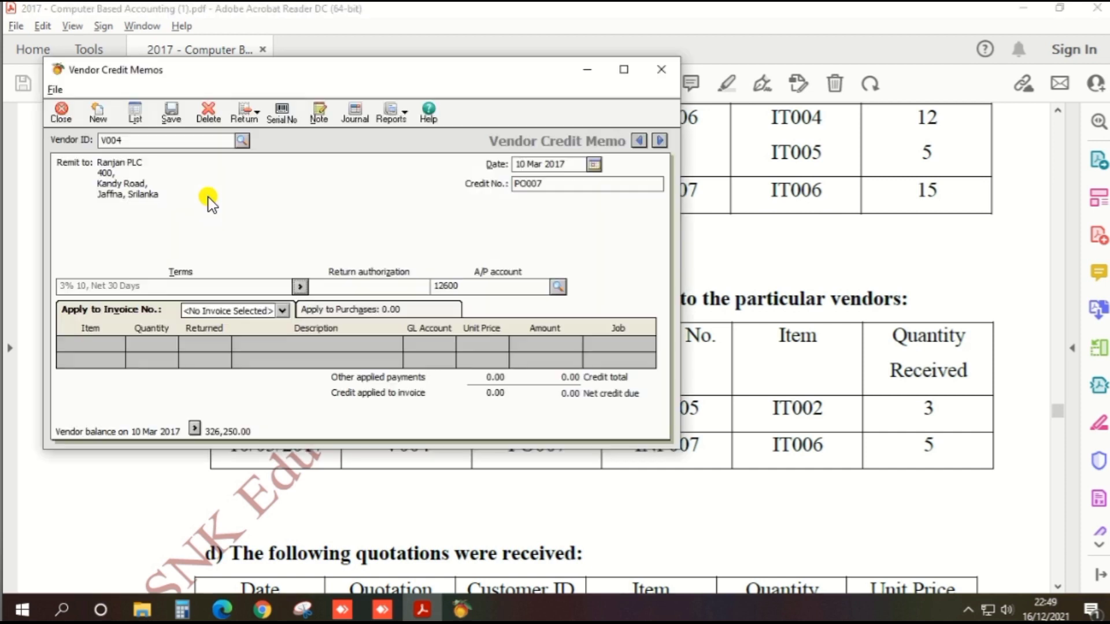
Credit 5 IT006 units worth 46,250.00 against invoice INP007 and save the memo.
left_click(255, 310)
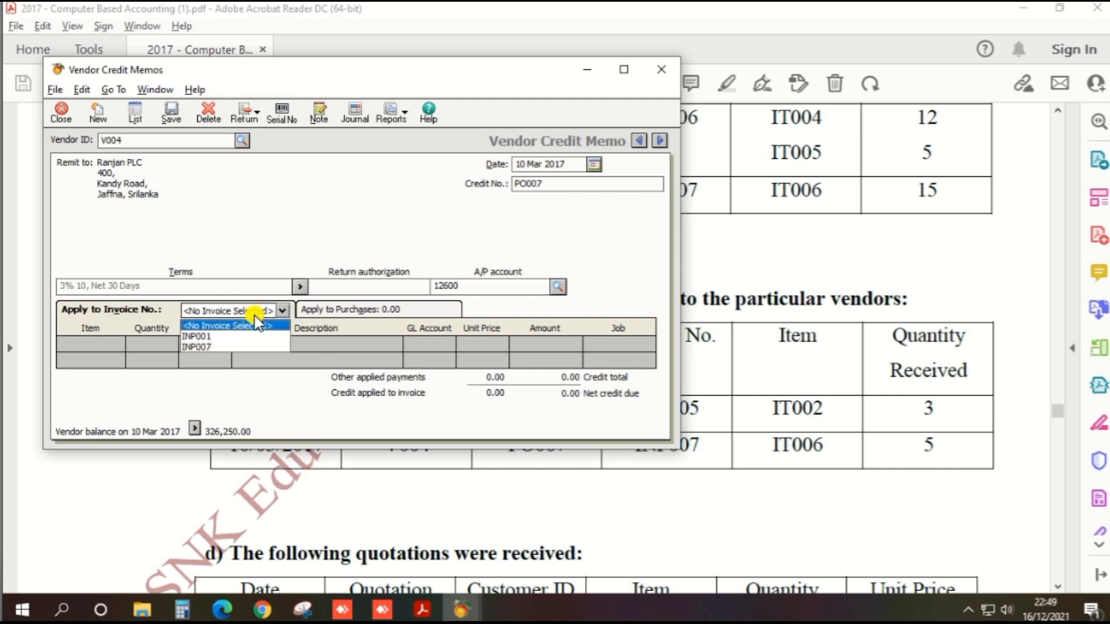
left_click(218, 346)
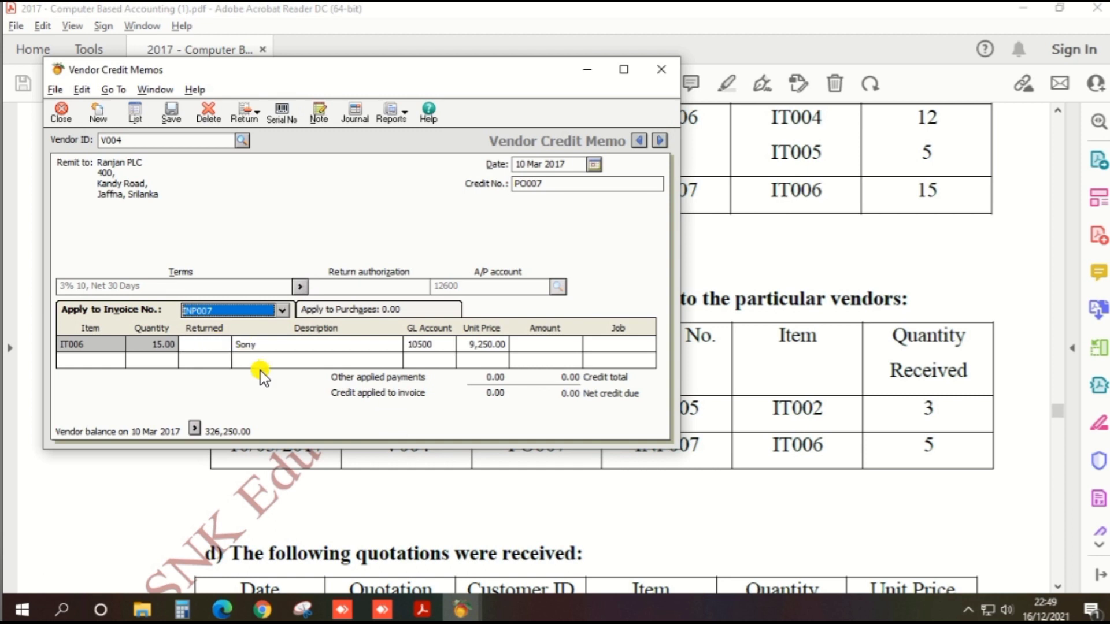
key("alt+Tab")
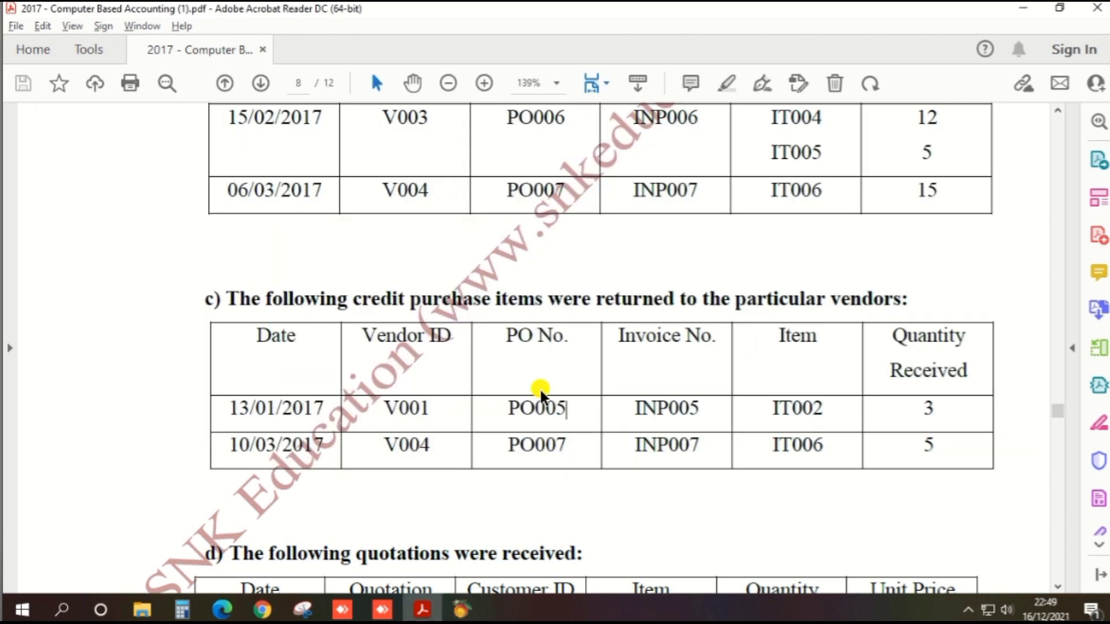
key("alt+Tab")
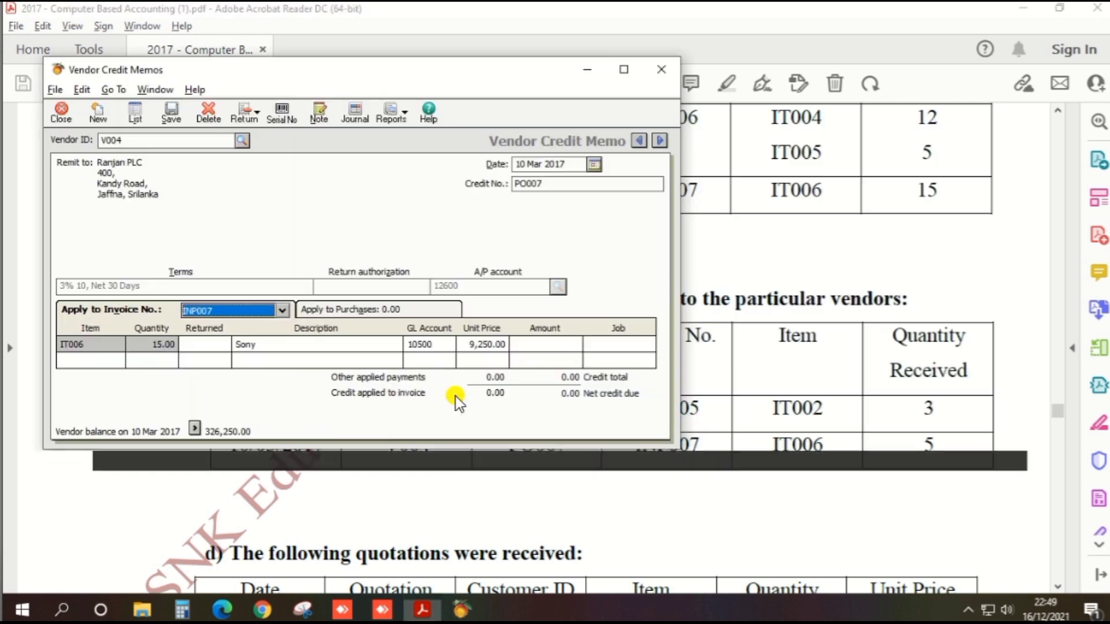
left_click(211, 337)
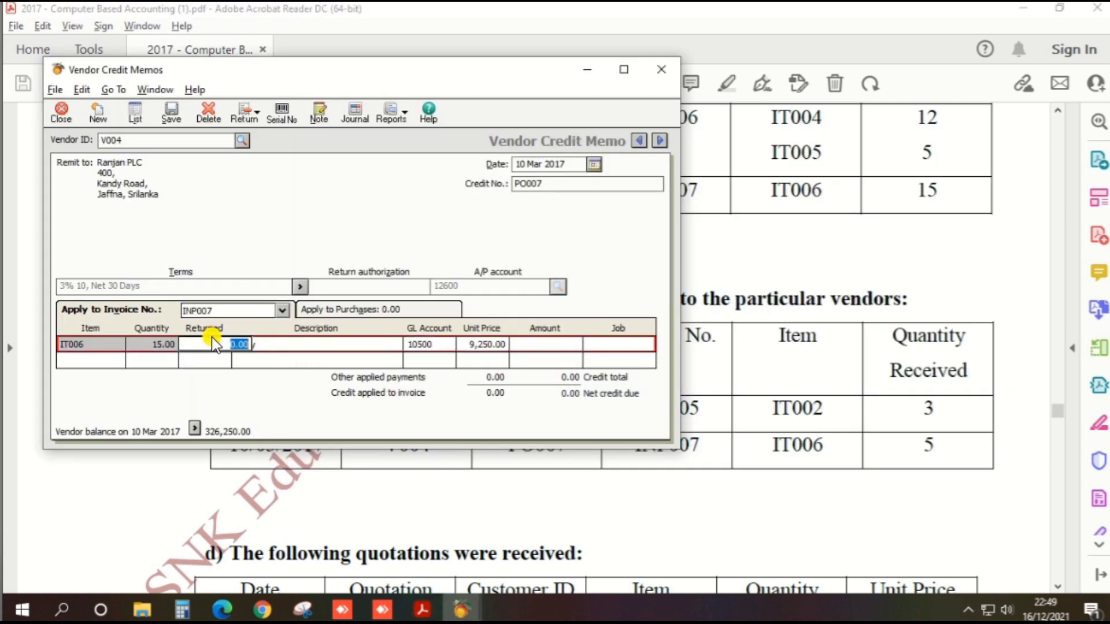
key("Tab")
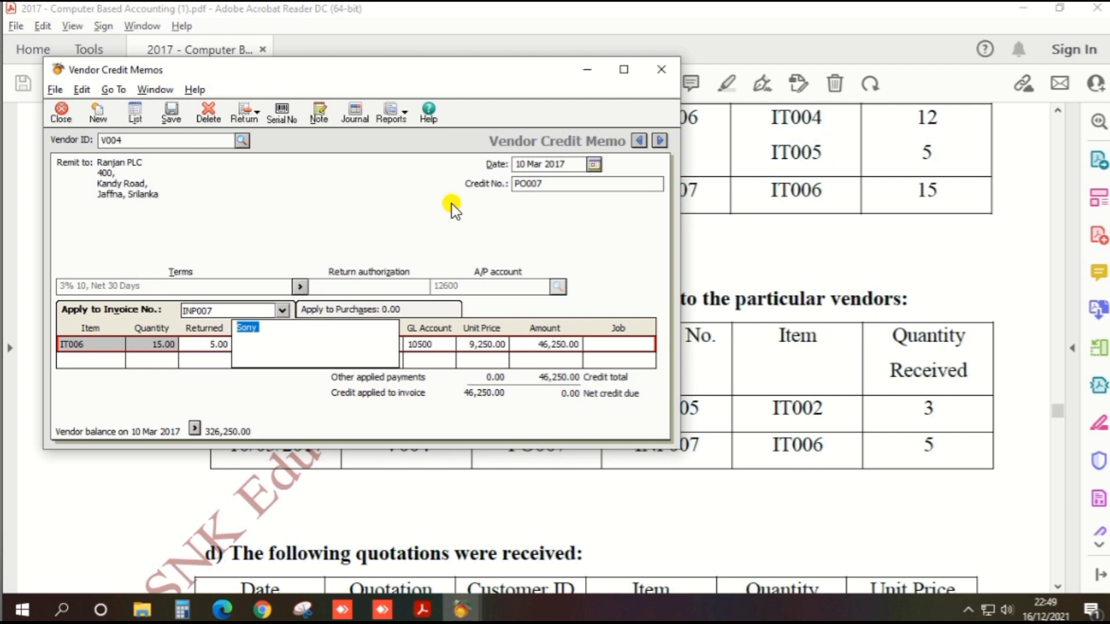
left_click(166, 117)
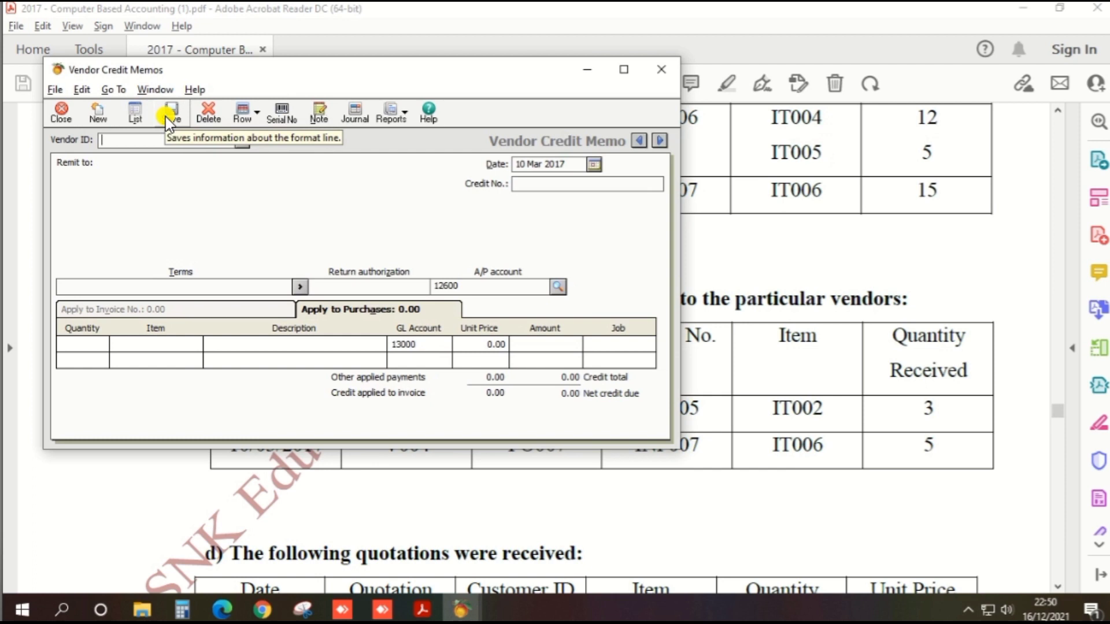